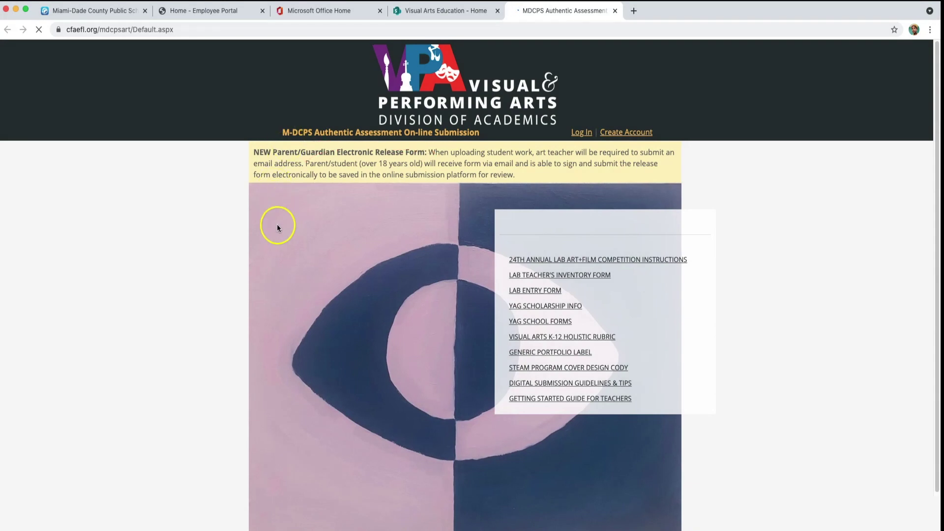
# - Log into the Dadeschools.net employee portal and launch Office 365
pyautogui.scroll(-1, 289, 240)
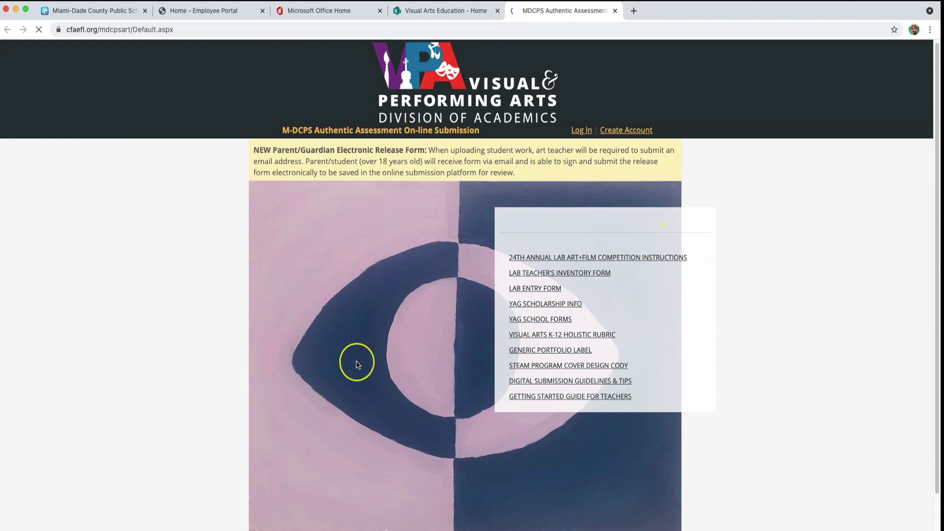
pyautogui.scroll(-2, 357, 364)
pyautogui.scroll(-1, 357, 364)
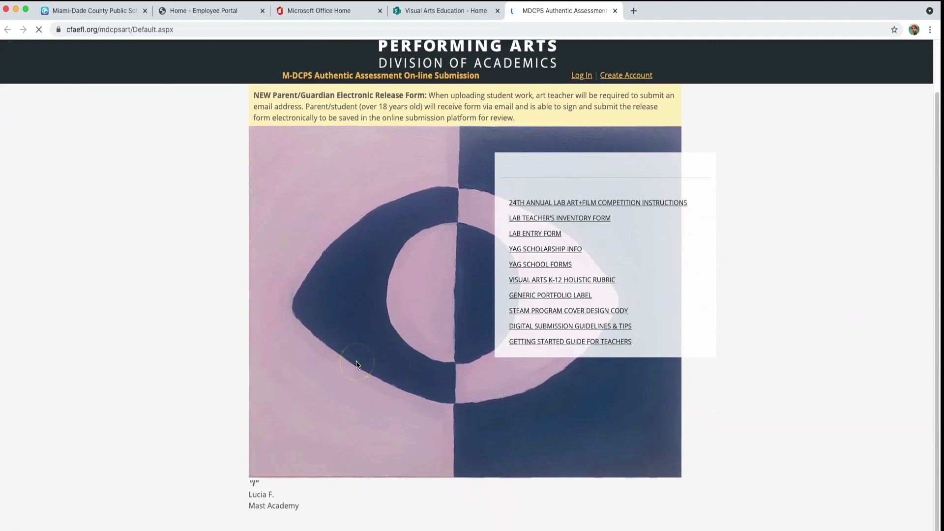
pyautogui.scroll(3, 357, 364)
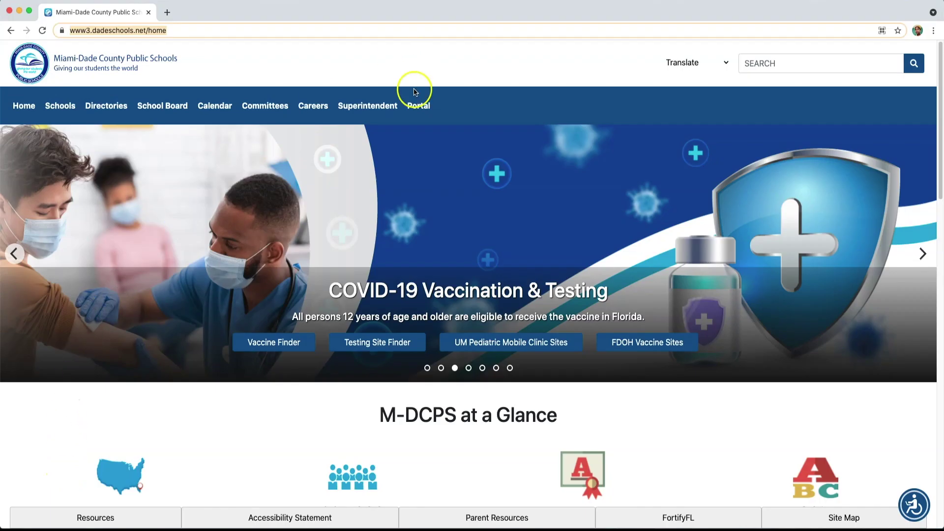
pyautogui.click(416, 107)
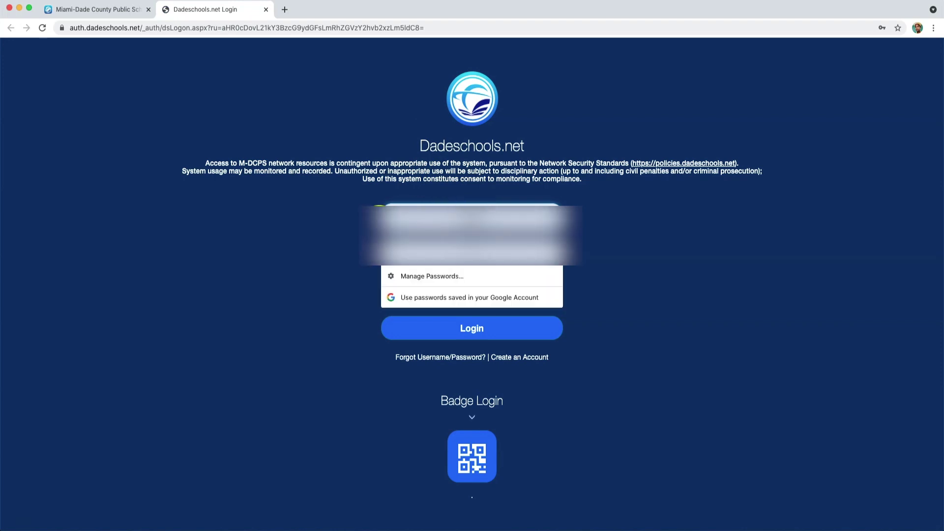
pyautogui.click(352, 245)
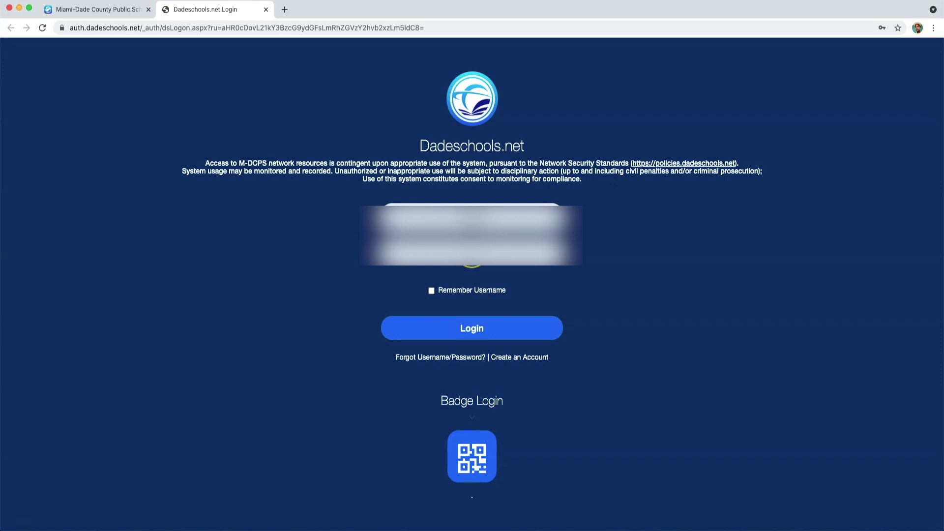
pyautogui.click(476, 327)
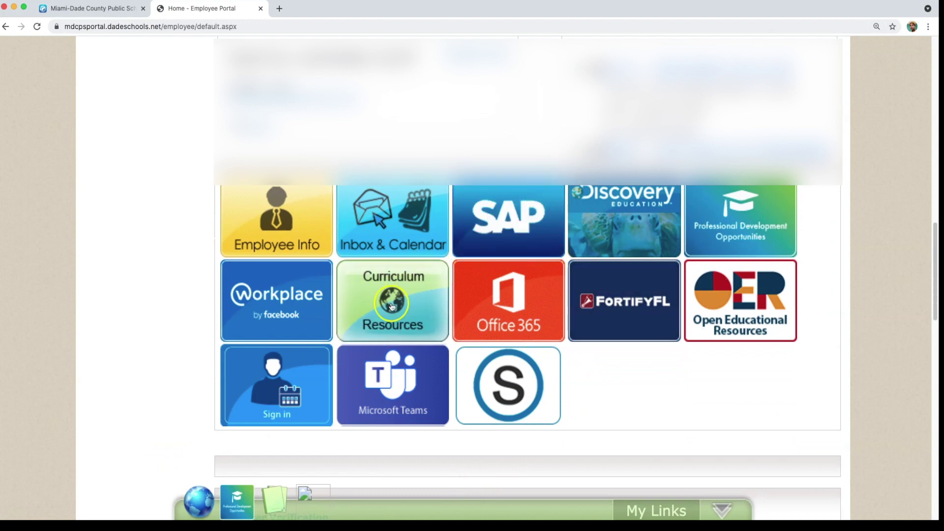
pyautogui.moveTo(454, 325); pyautogui.dragTo(453, 312)
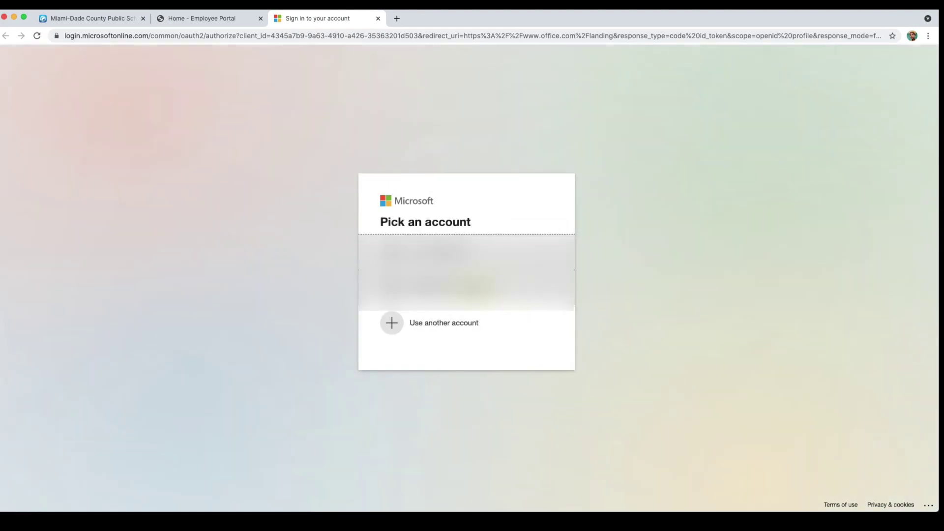
# - Sign in to Microsoft 365 with the school account and its password
pyautogui.click(470, 288)
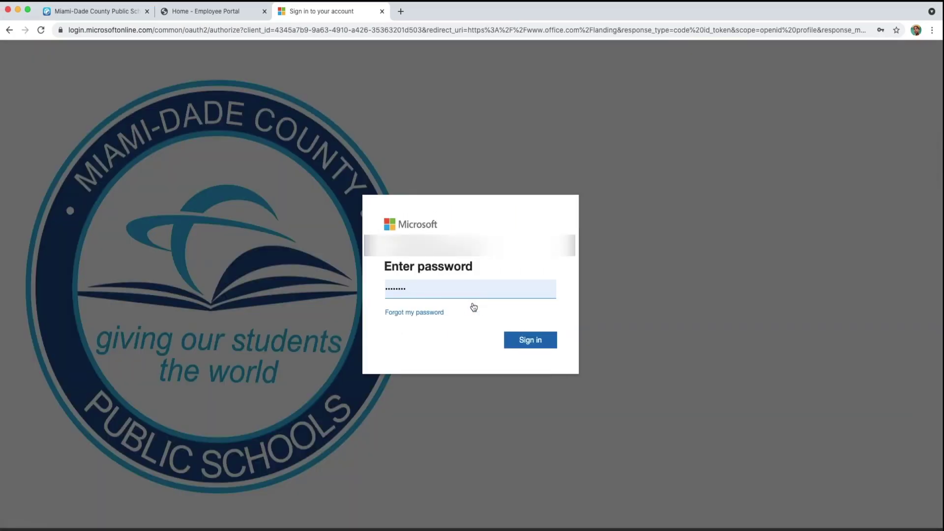
pyautogui.click(518, 342)
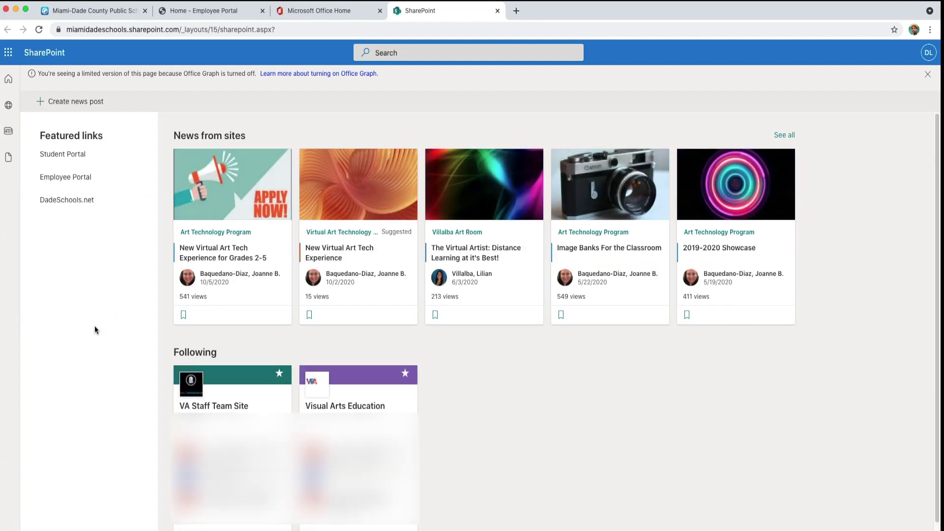
# - Search SharePoint for 'Visual' and follow the Visual Arts Education site
pyautogui.click(401, 53)
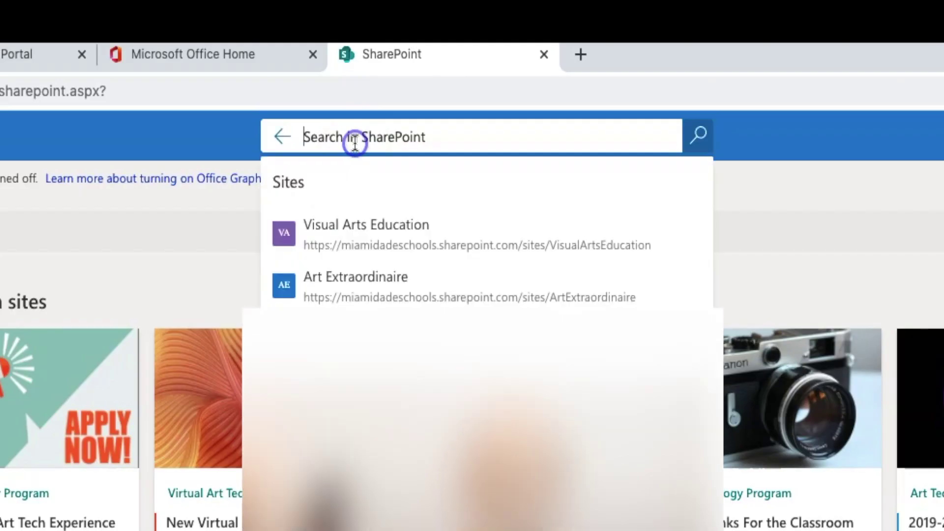
pyautogui.write('V')
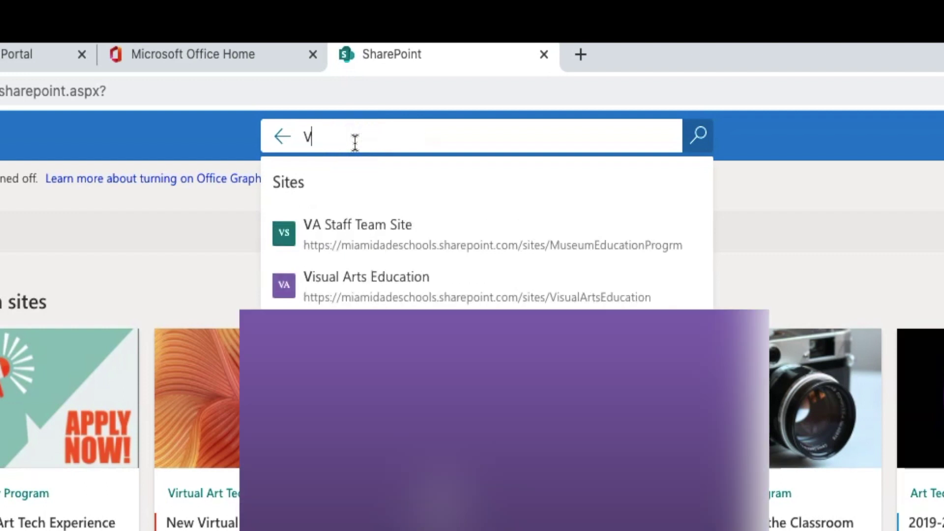
pyautogui.write('isua')
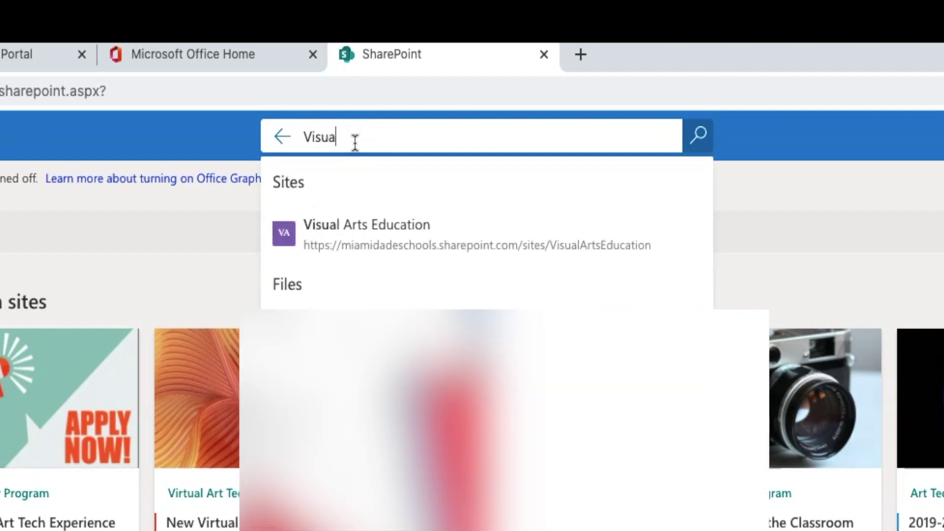
pyautogui.write('l')
pyautogui.click(404, 250)
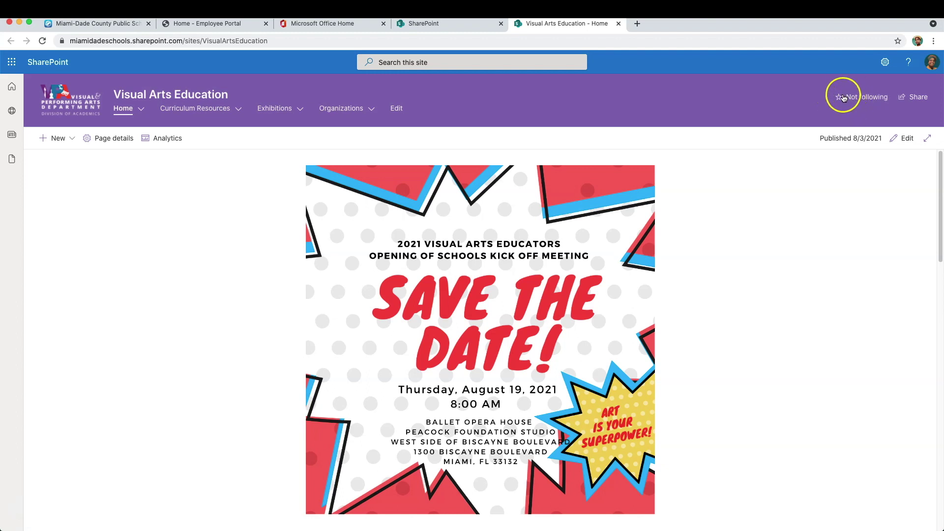
pyautogui.click(843, 99)
# - Reach the submission site through the Exhibitions menu
pyautogui.click(48, 62)
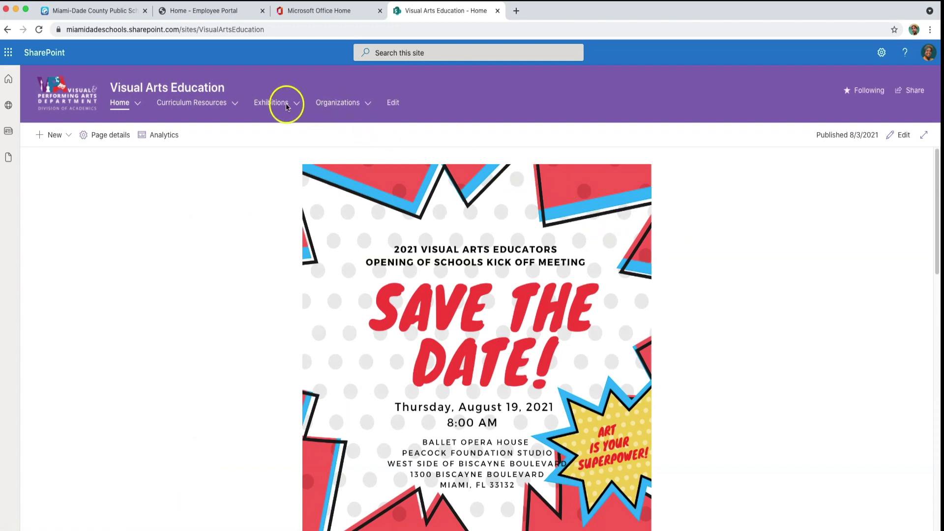
pyautogui.click(277, 136)
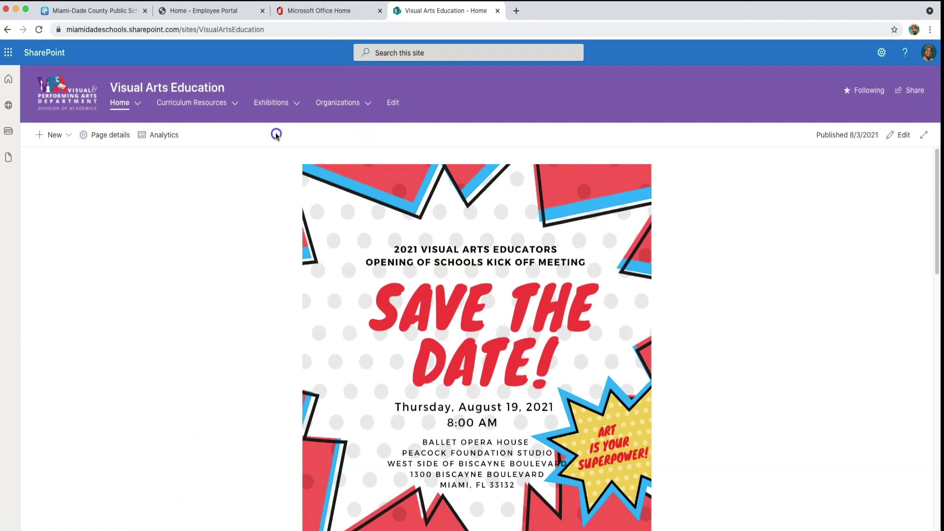
pyautogui.click(291, 106)
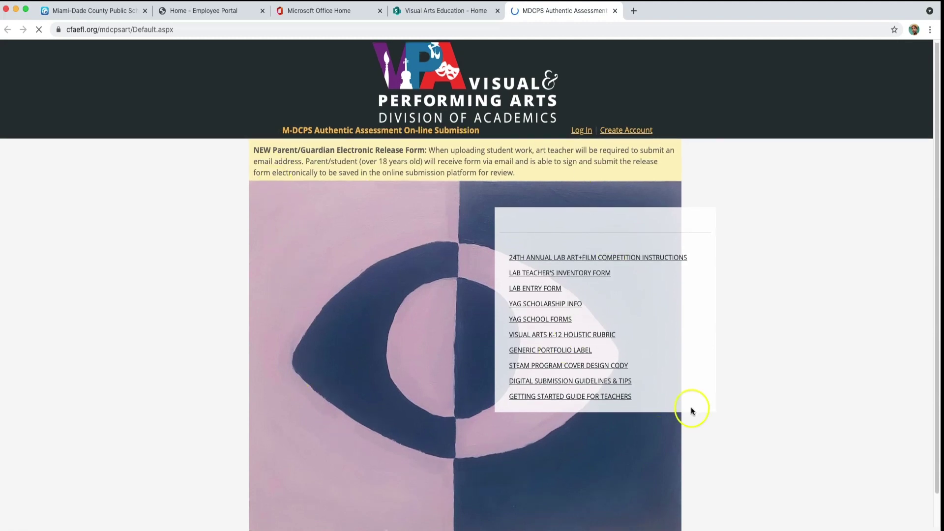
# - Log into the submission site with the teacher credentials and choose Enter an Exhibition
pyautogui.scroll(-2, 357, 364)
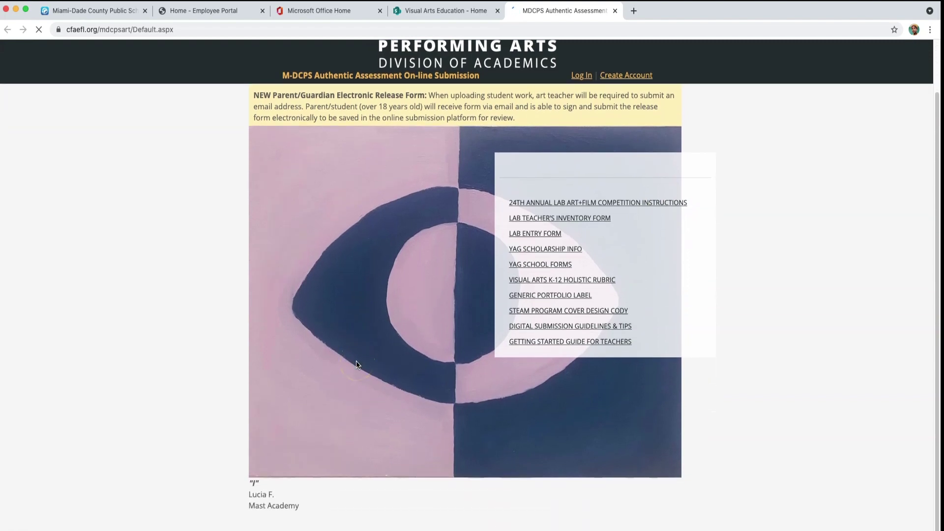
pyautogui.scroll(2, 357, 364)
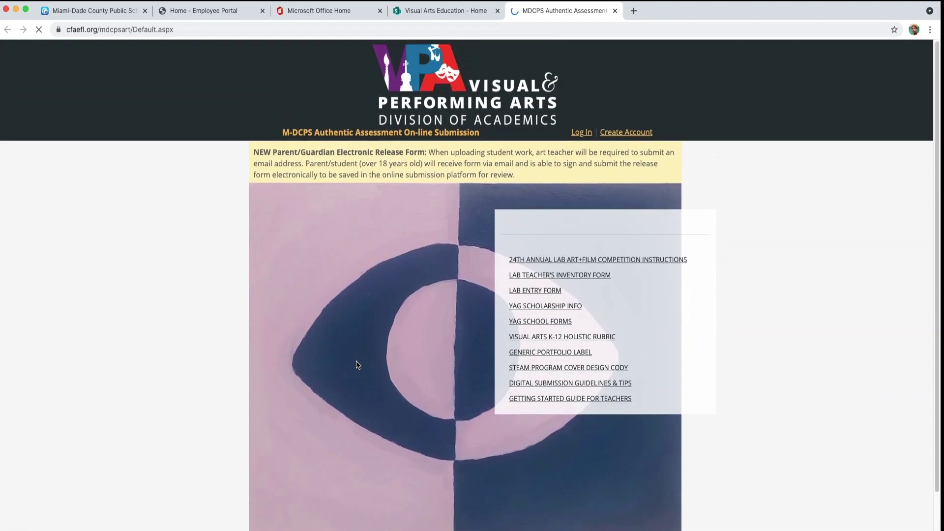
pyautogui.click(576, 136)
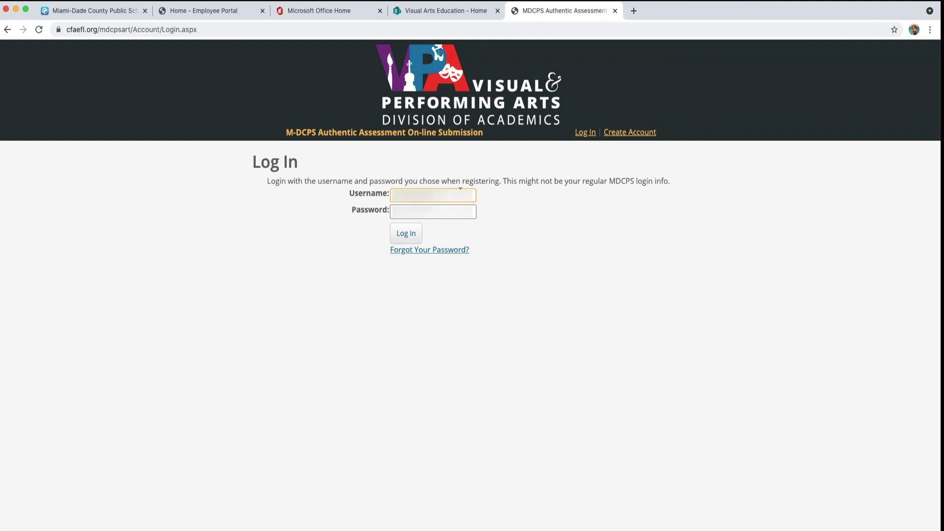
pyautogui.press('Tab')
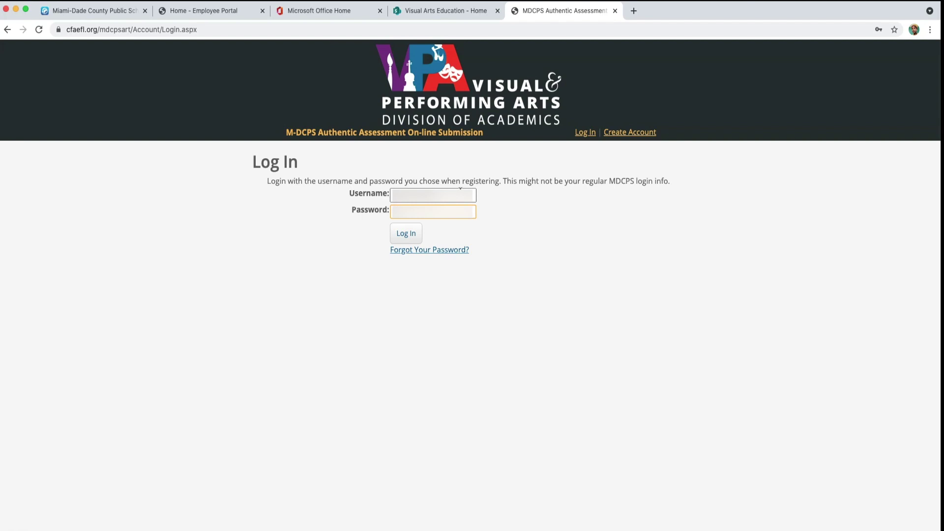
pyautogui.press('Return')
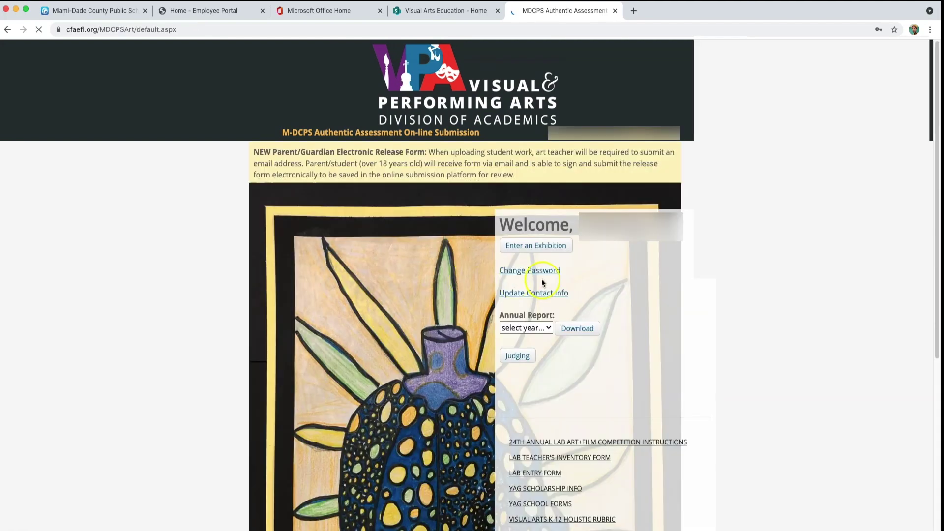
pyautogui.click(545, 247)
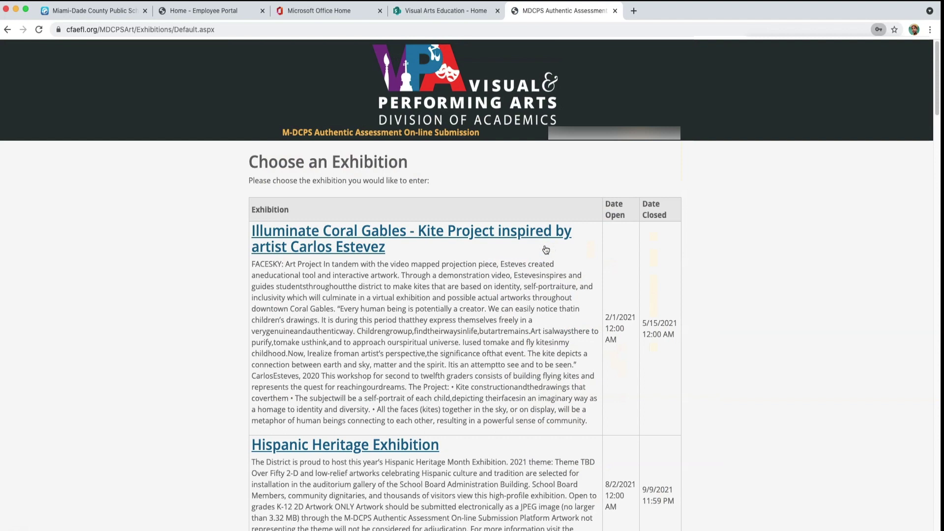
# - Dismiss the save-password prompt and open the 20th Annual Young Artists Gallery exhibition
pyautogui.click(535, 258)
pyautogui.scroll(-10, 454, 304)
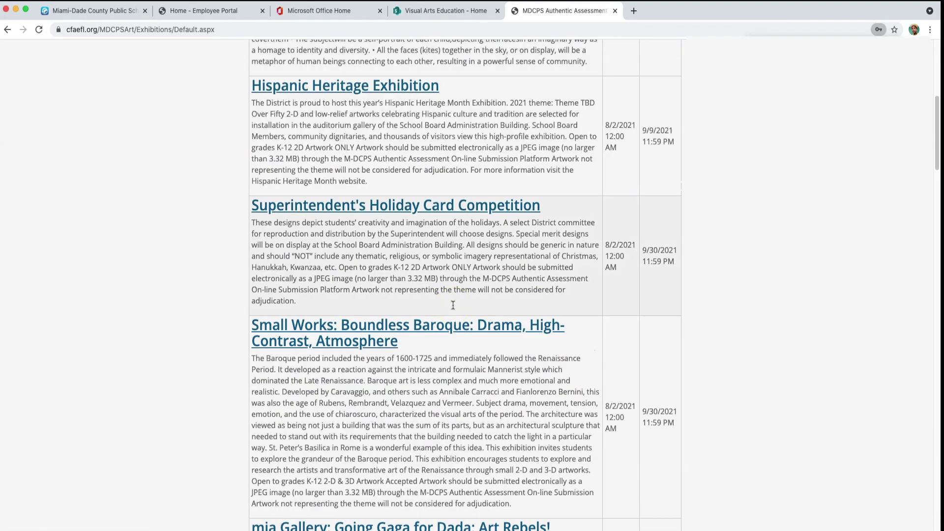
pyautogui.scroll(-15, 453, 305)
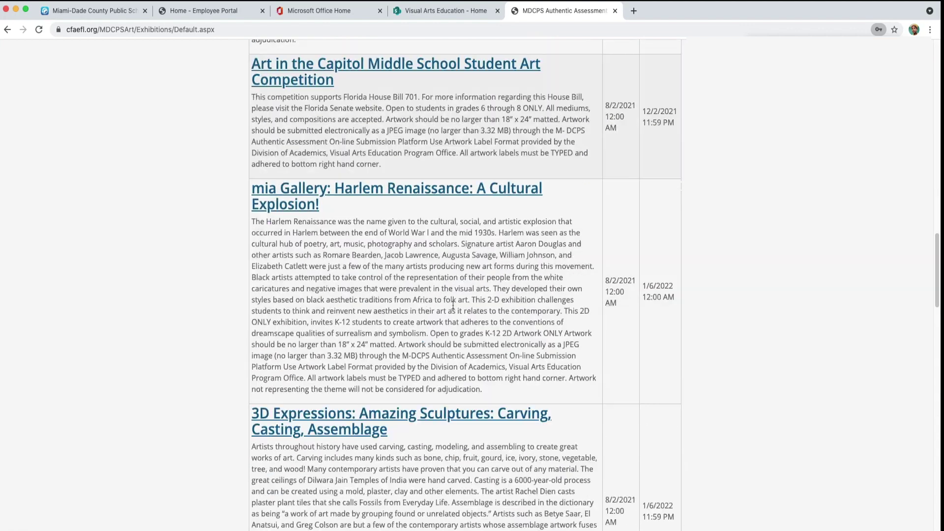
pyautogui.scroll(-3, 453, 305)
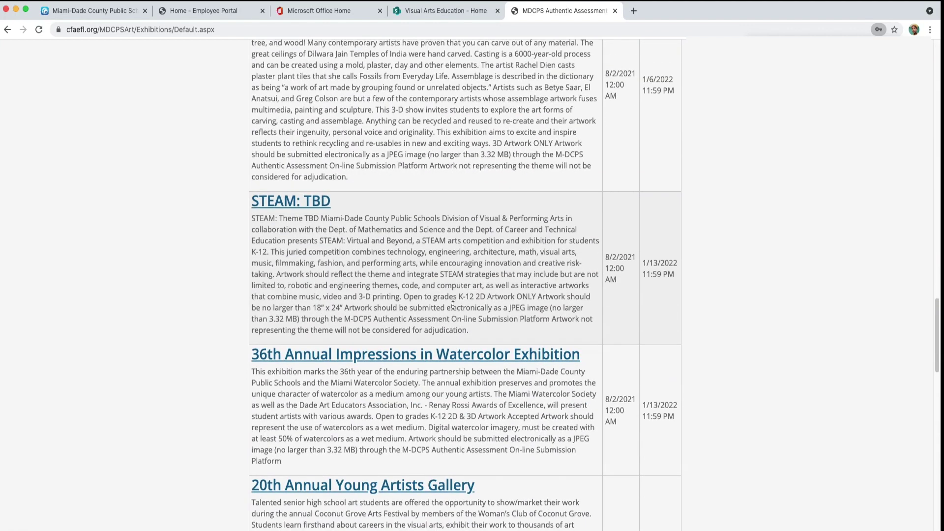
pyautogui.scroll(-8, 452, 305)
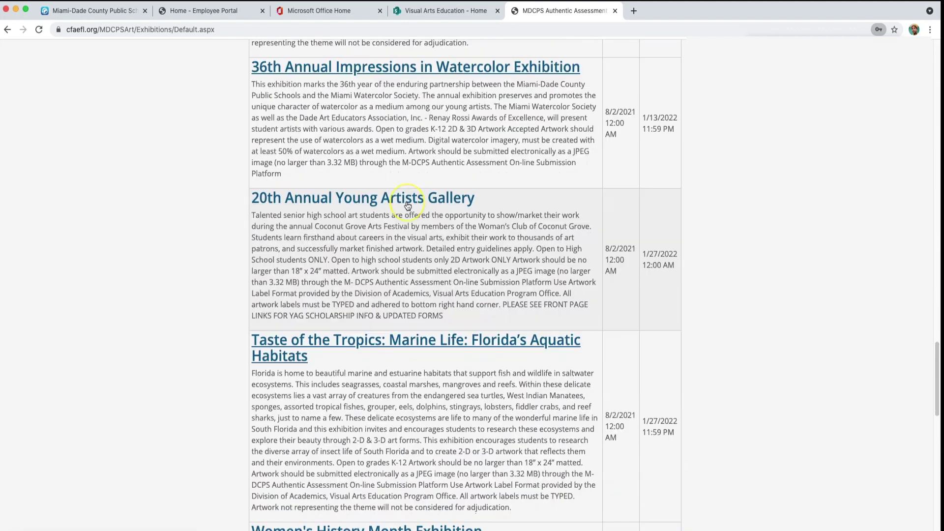
pyautogui.click(408, 201)
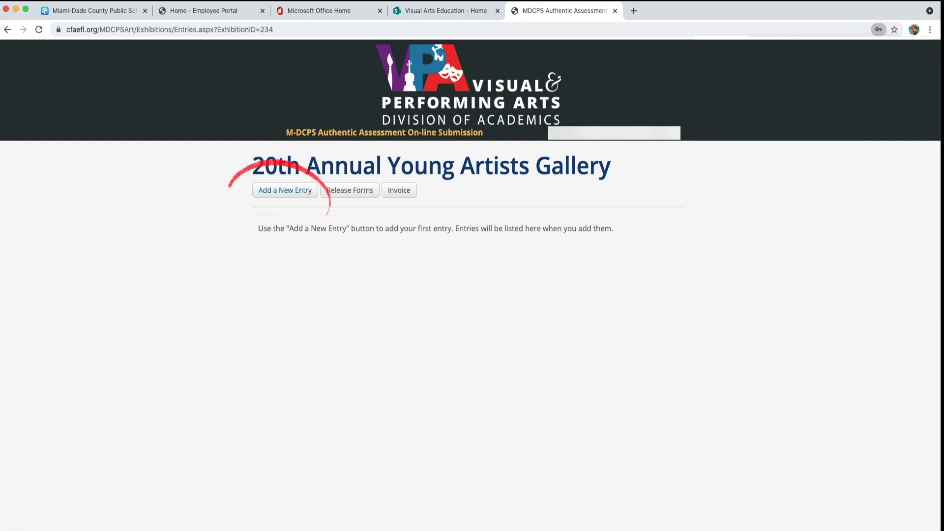
# - Start a new entry for Orchard Villa Elementary School and check its mail code
pyautogui.click(283, 189)
pyautogui.click(426, 34)
pyautogui.click(424, 38)
pyautogui.click(418, 60)
# - Enter the Optical Art title and description, dimensions 9 x 12 inches, and year 2021
pyautogui.click(392, 117)
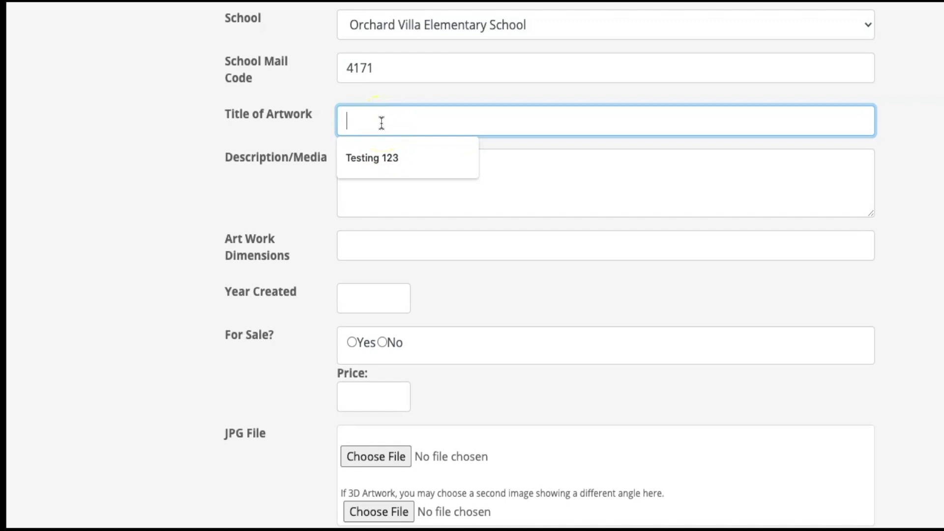
pyautogui.write('Optical Art')
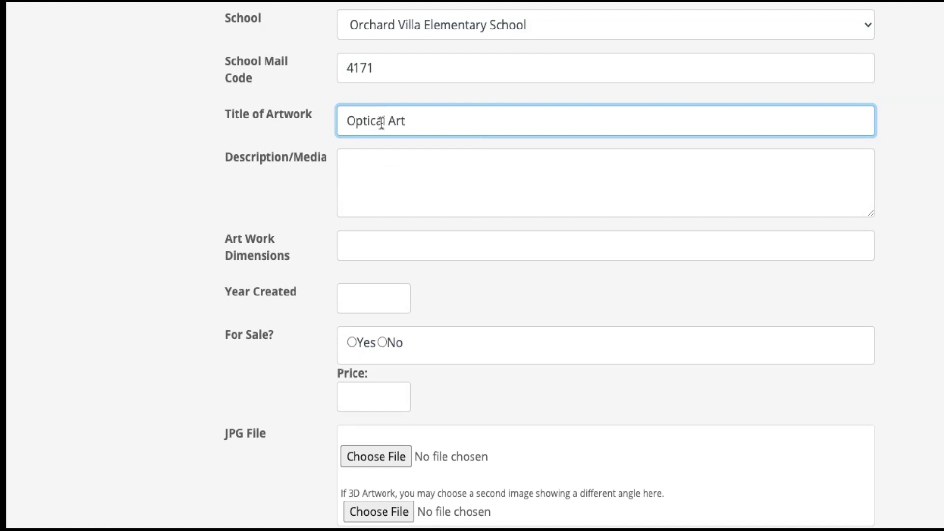
pyautogui.click(417, 158)
pyautogui.write('Optical Art Photographs')
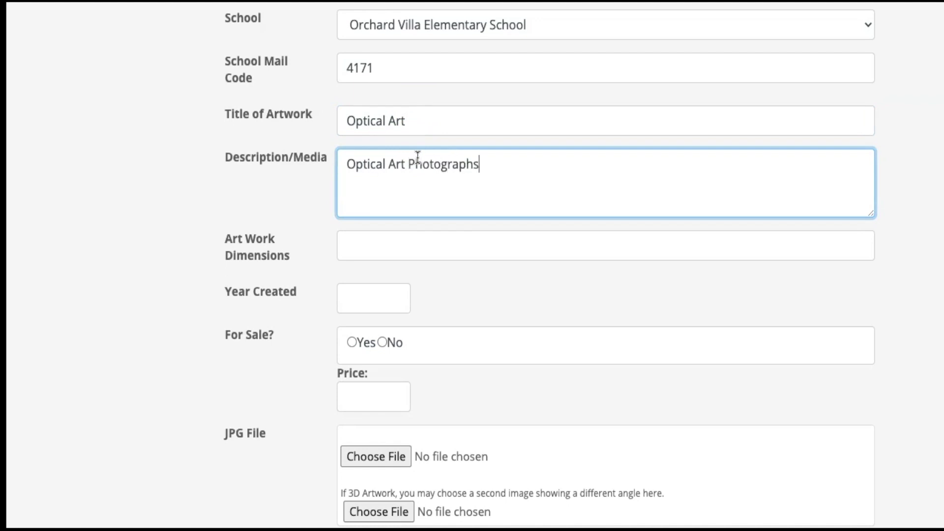
pyautogui.click(380, 238)
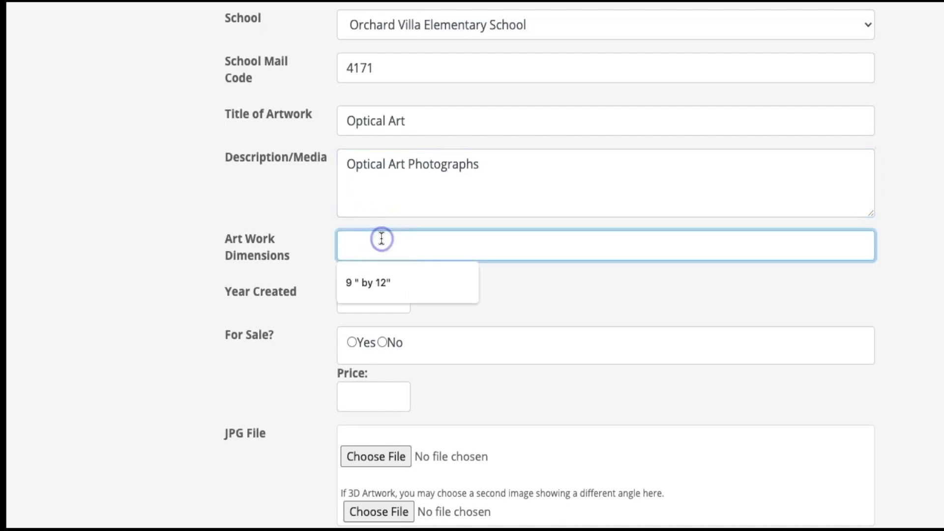
pyautogui.write('9 x 12 inches')
pyautogui.click(362, 294)
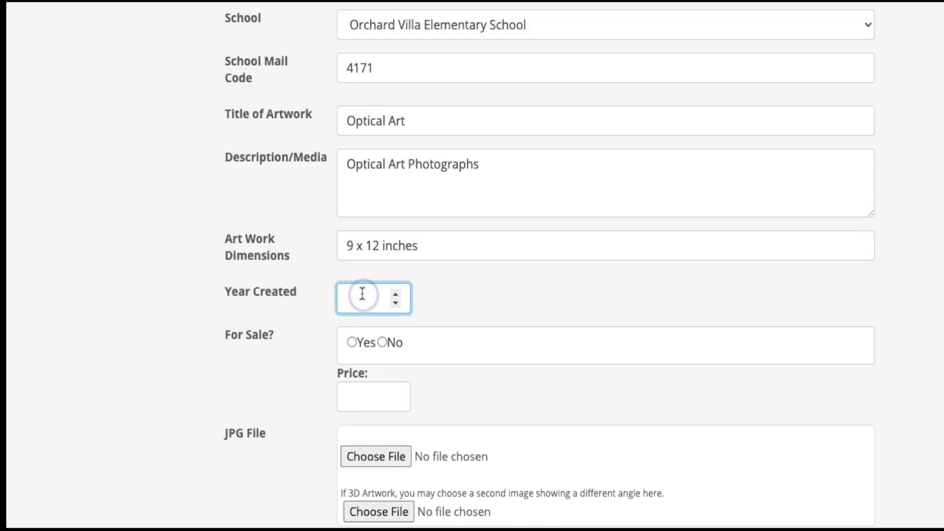
pyautogui.write('2021')
pyautogui.click(366, 350)
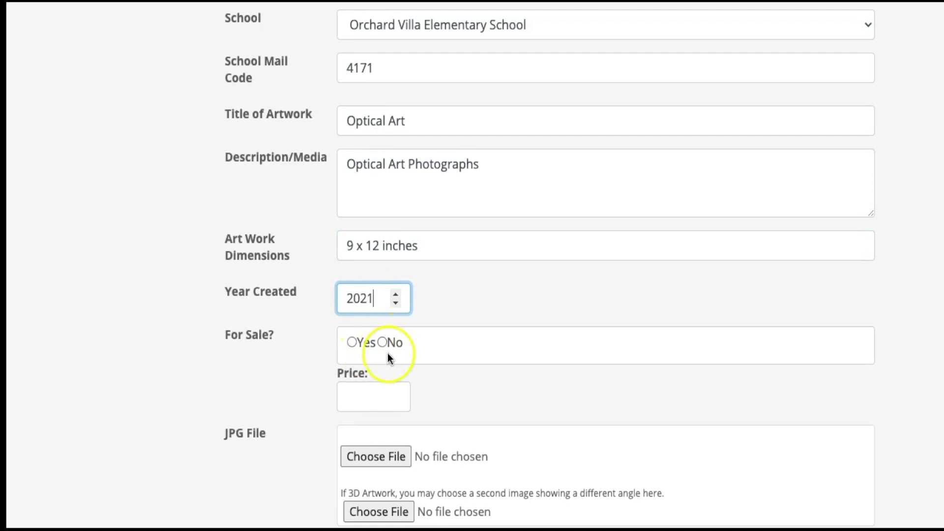
# - Attach the artwork's JPG image to the entry
pyautogui.scroll(-1, 389, 356)
pyautogui.scroll(-6, 389, 356)
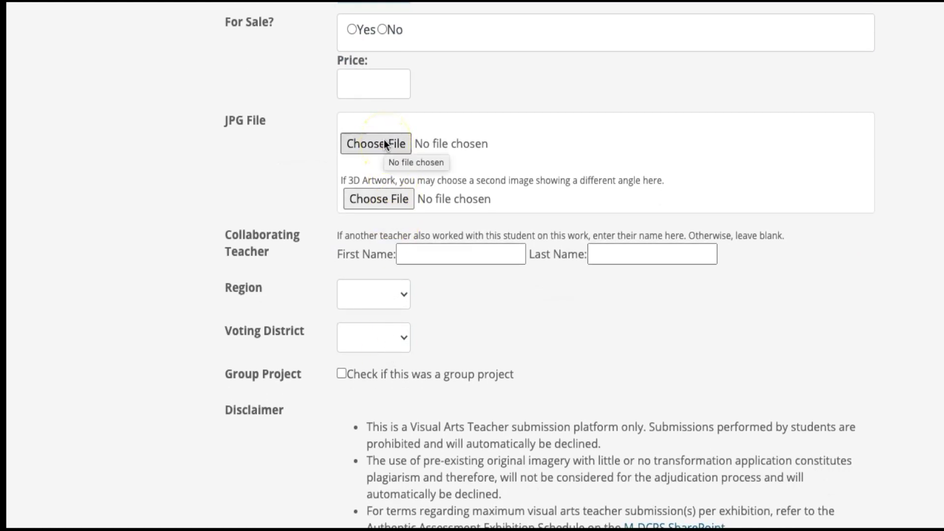
pyautogui.click(372, 153)
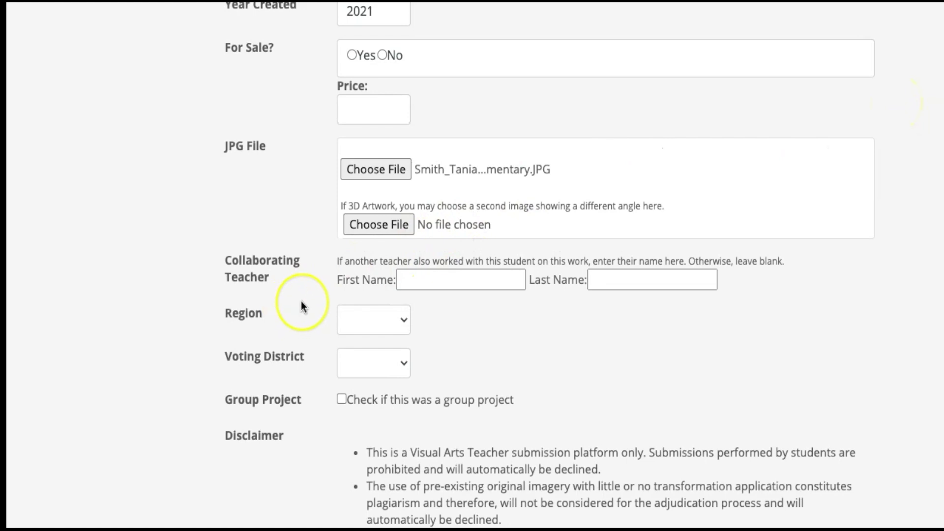
pyautogui.scroll(-1, 344, 307)
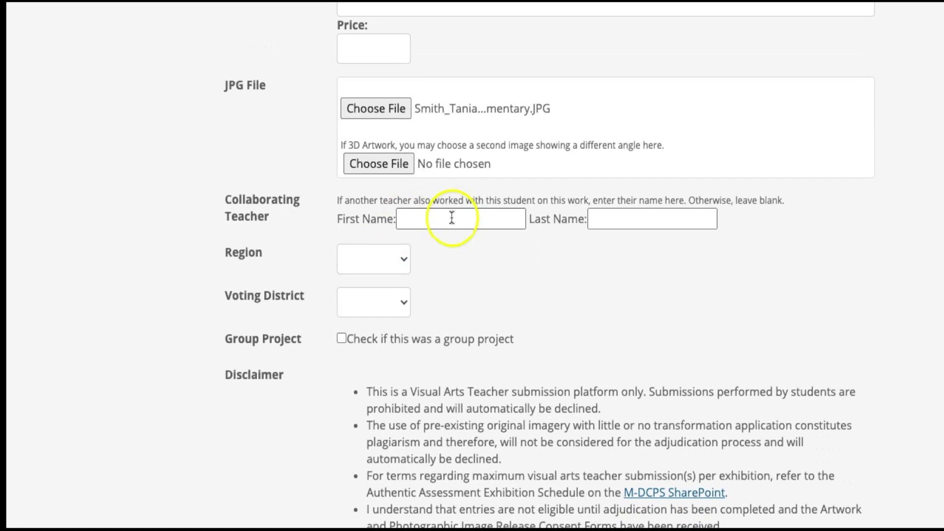
# - Set the region to Central and the voting district to 2
pyautogui.click(381, 261)
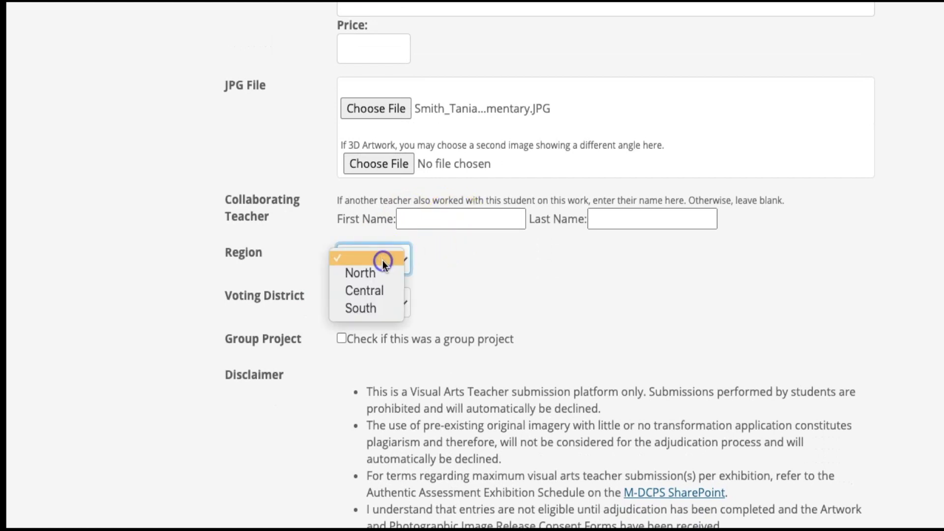
pyautogui.click(384, 290)
pyautogui.click(383, 301)
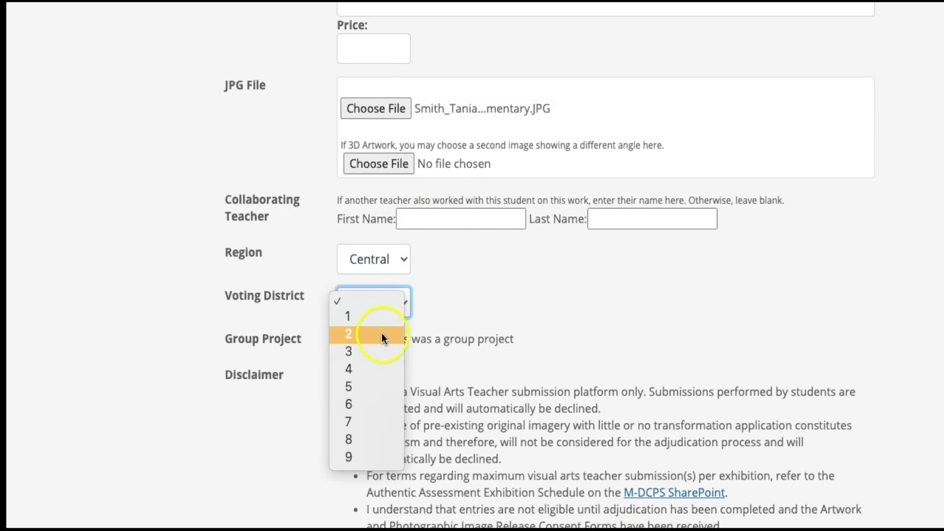
pyautogui.click(381, 334)
pyautogui.scroll(-2, 418, 366)
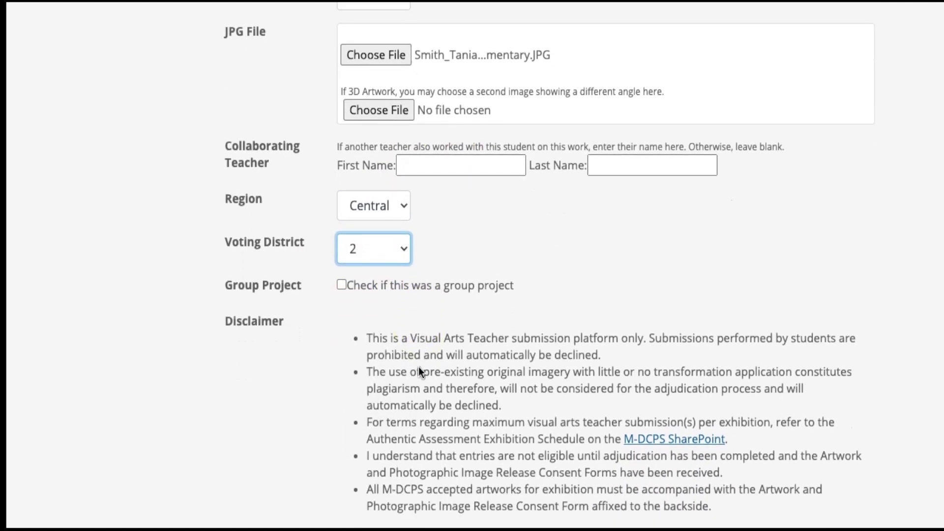
pyautogui.scroll(-2, 418, 367)
# - Mark the entry as a group project and agree to the submission disclaimer
pyautogui.click(341, 461)
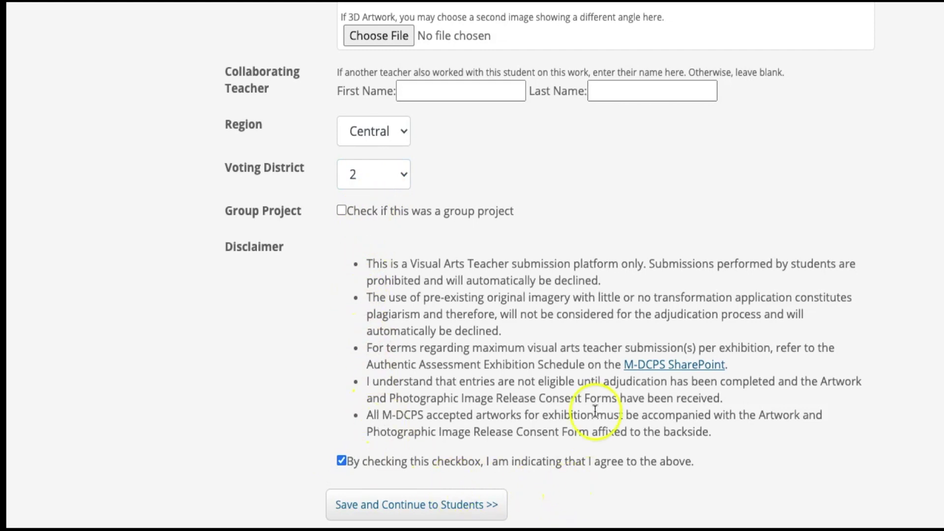
pyautogui.click(341, 210)
pyautogui.click(341, 461)
pyautogui.scroll(3, 389, 294)
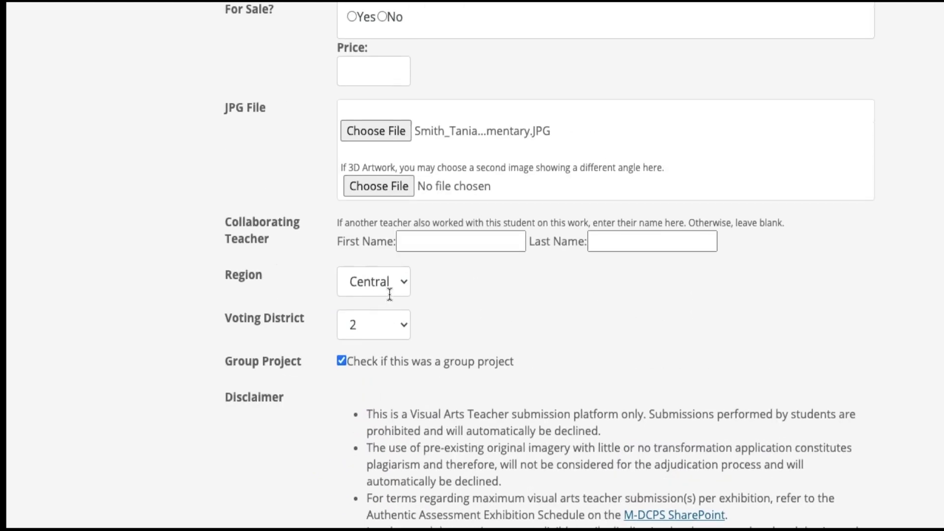
pyautogui.scroll(6, 389, 294)
pyautogui.scroll(-7, 390, 294)
pyautogui.scroll(-2, 389, 294)
# - Save the entry and enter the first student's name, student e-mail and parent e-mail
pyautogui.click(392, 500)
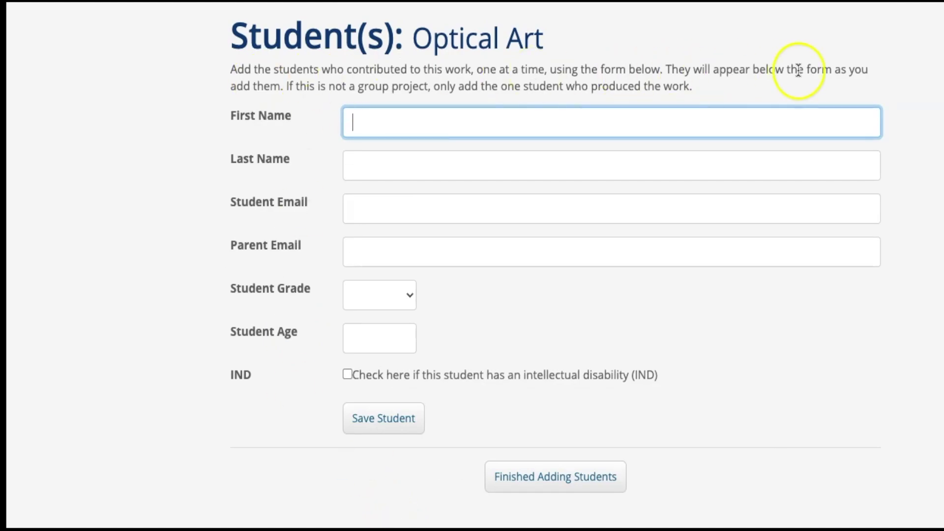
pyautogui.press('Tab')
pyautogui.press('Tab')
pyautogui.write('studen')
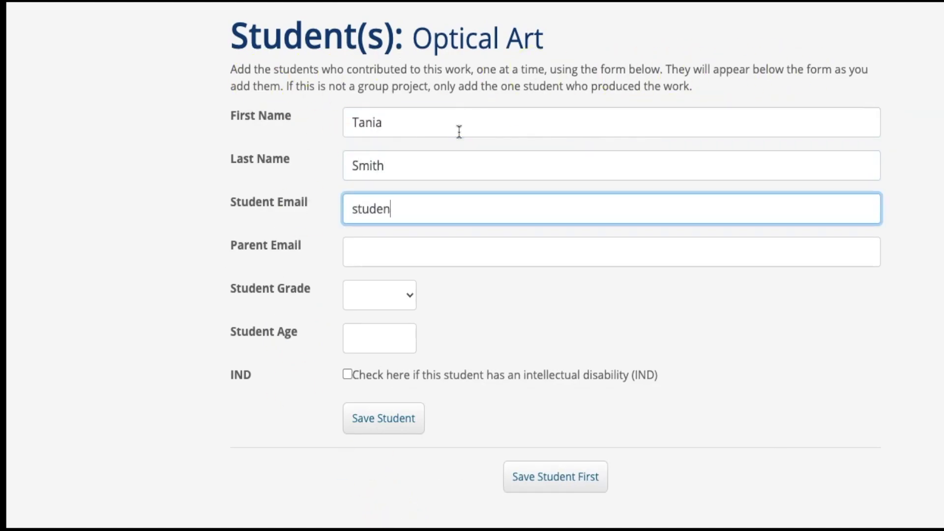
pyautogui.write('temail@dadeschools.net')
pyautogui.press('Tab')
pyautogui.write('parentemail@dadescho')
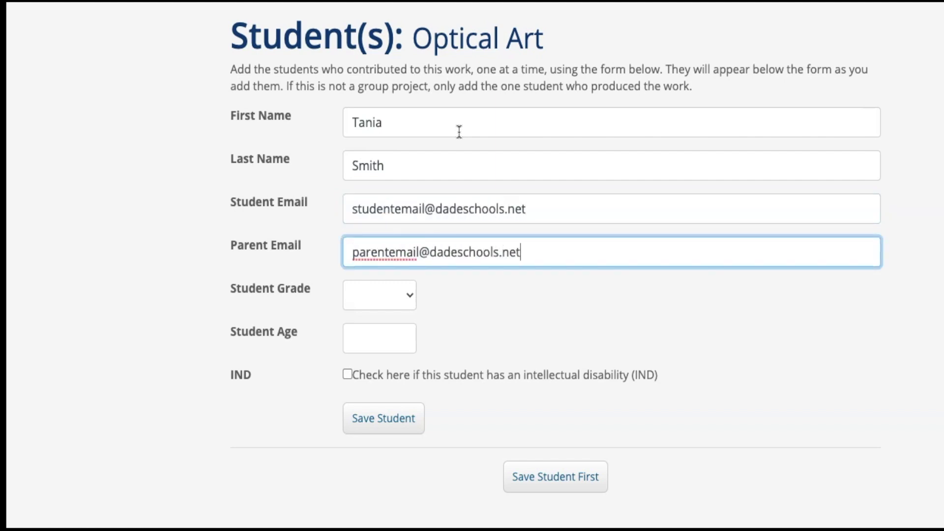
# - Set the first student to grade 5, age 12, with no disability marked
pyautogui.click(400, 295)
pyautogui.click(363, 396)
pyautogui.click(376, 336)
pyautogui.write('12')
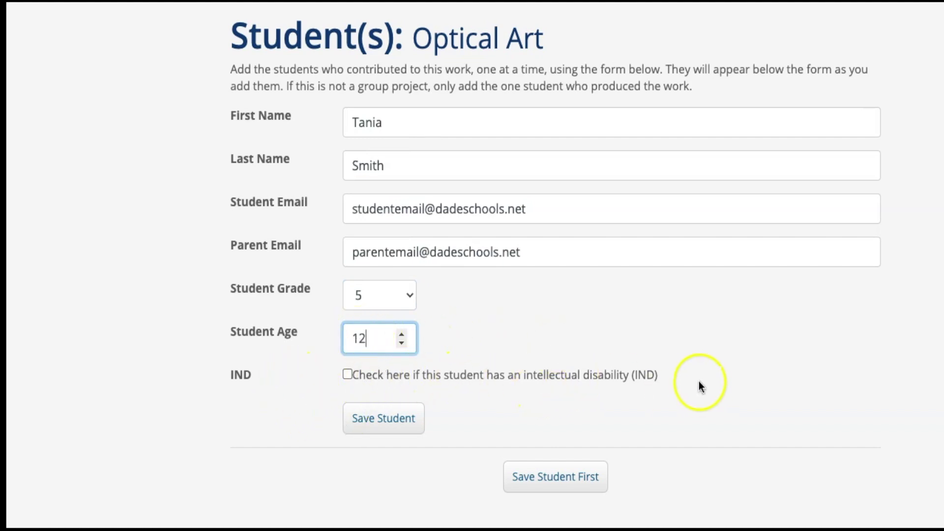
pyautogui.click(348, 376)
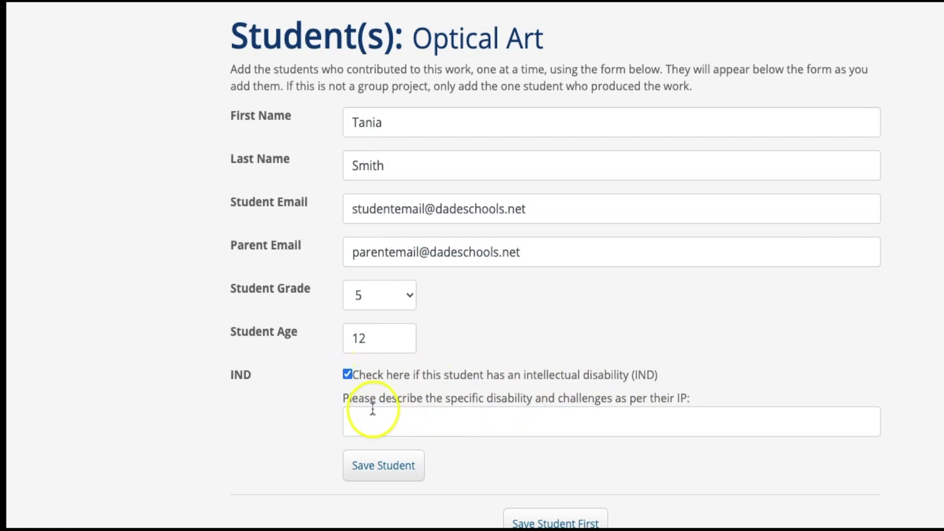
pyautogui.click(503, 422)
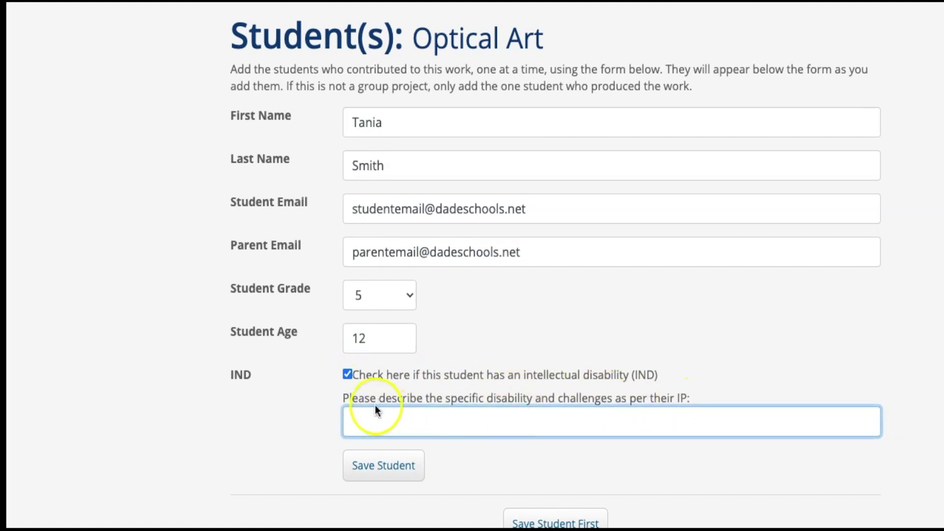
pyautogui.click(346, 373)
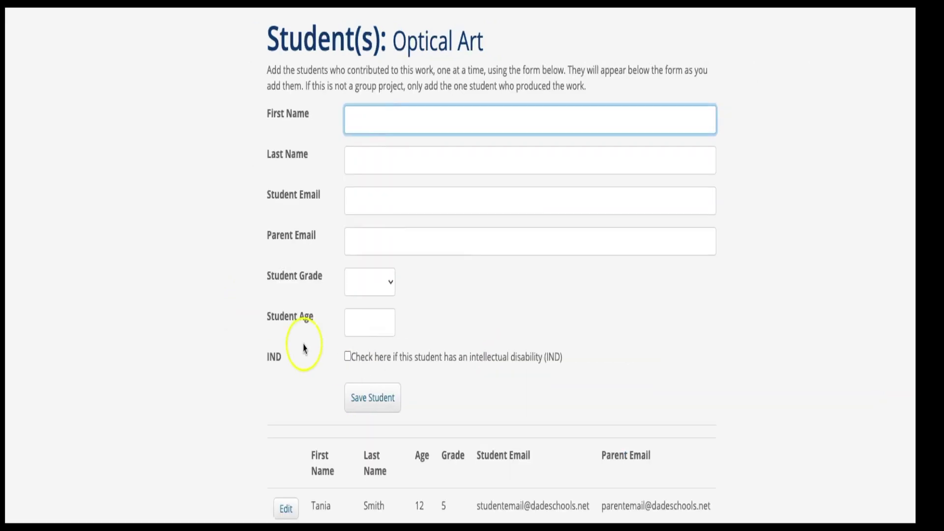
# - Enter the second student's first and last name, student e-mail and parent e-mail
pyautogui.scroll(-1, 329, 413)
pyautogui.scroll(-1, 329, 413)
pyautogui.press('Tab')
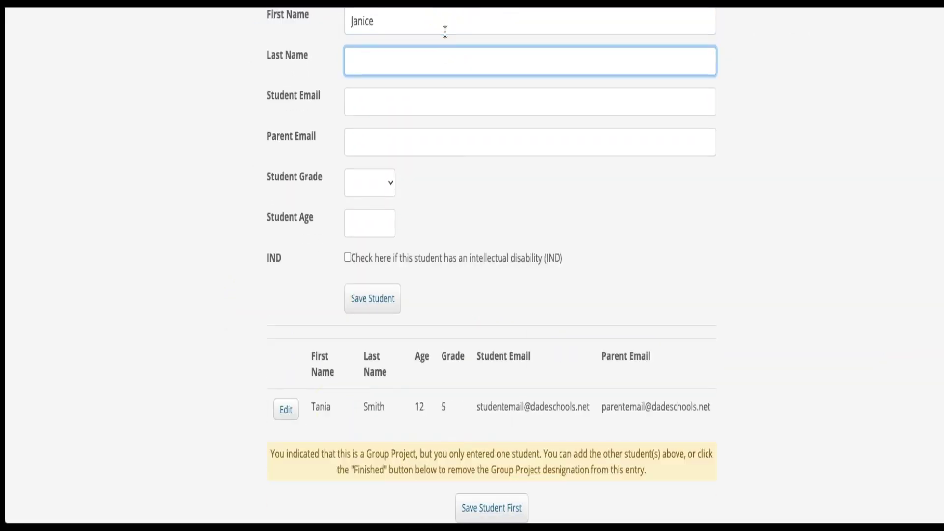
pyautogui.press('Tab')
pyautogui.write('studentemail1@dadeschools.net')
pyautogui.press('Tab')
pyautogui.write('parentemail1@dadeschools.net')
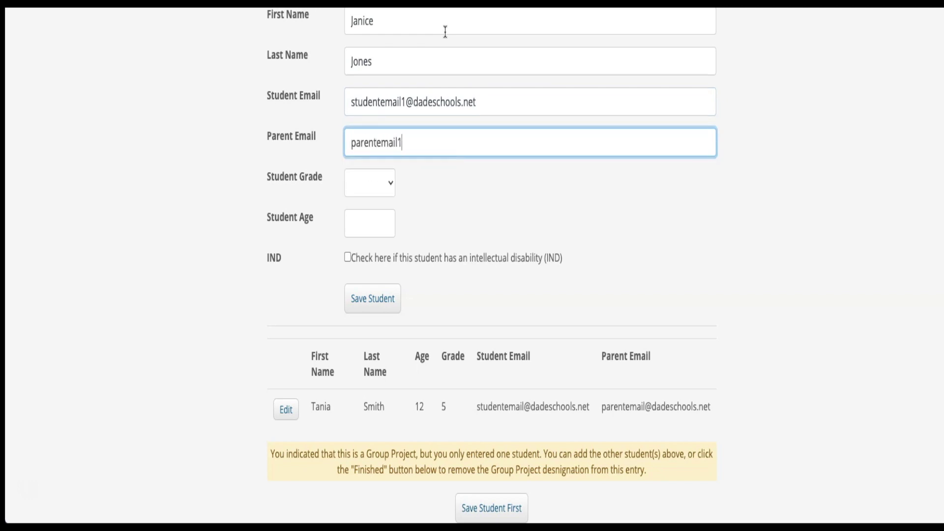
# - Give the second student grade 5 and age 11, save, and finish adding students
pyautogui.press('Tab')
pyautogui.press('5')
pyautogui.press('Tab')
pyautogui.write('11')
pyautogui.click(373, 299)
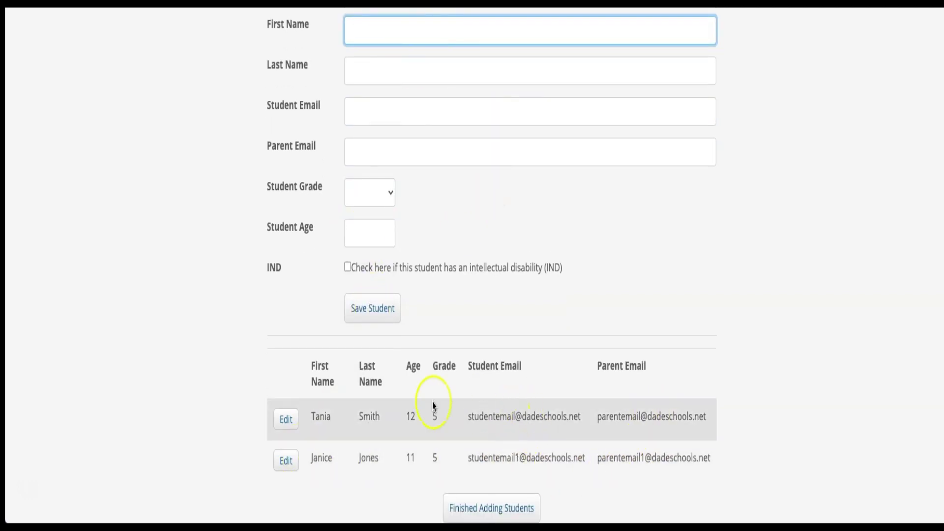
pyautogui.click(473, 509)
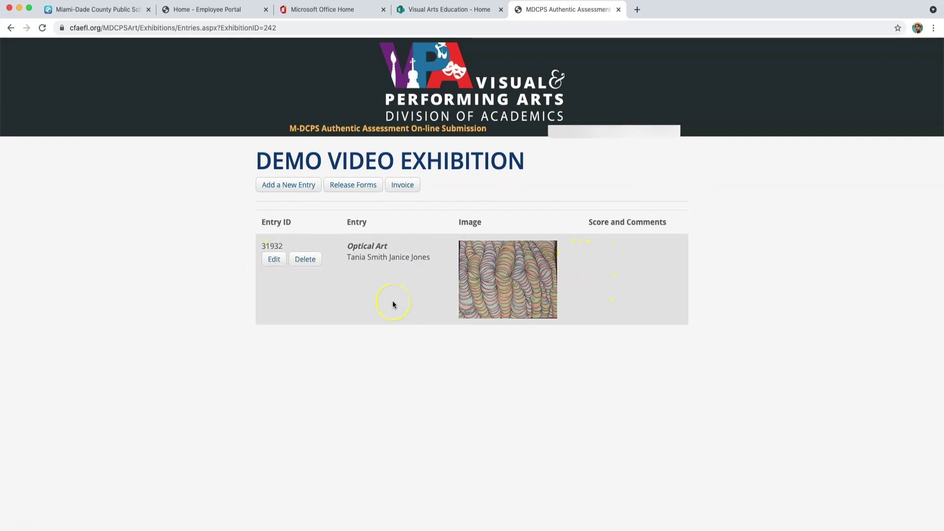
pyautogui.click(269, 259)
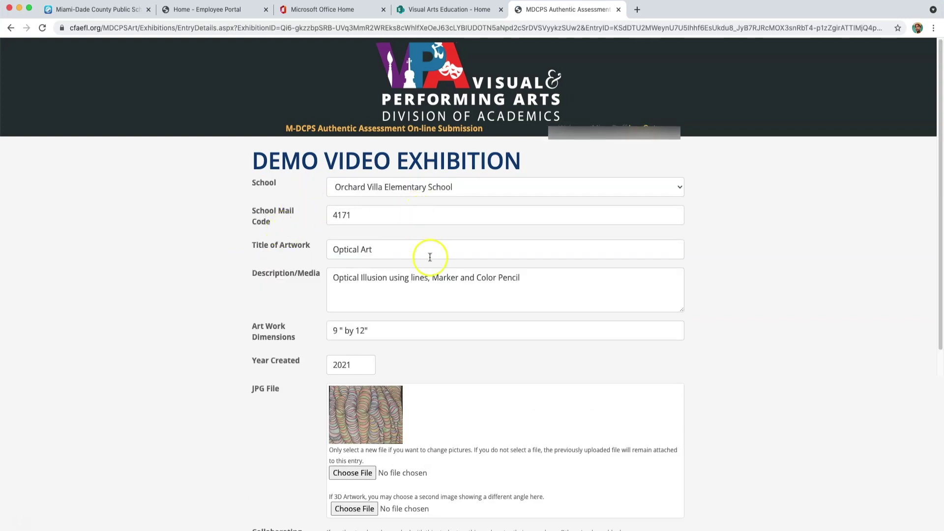
pyautogui.scroll(-3, 440, 307)
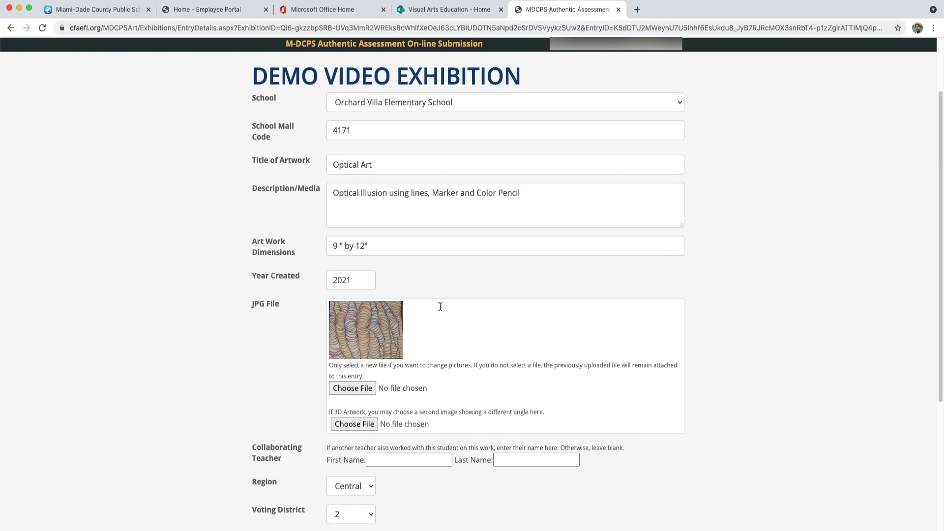
pyautogui.scroll(-5, 440, 306)
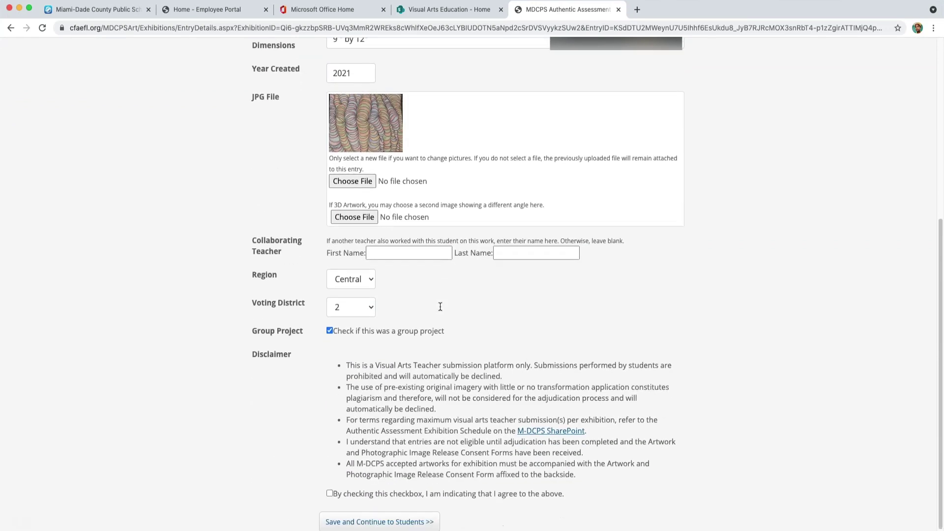
pyautogui.click(379, 499)
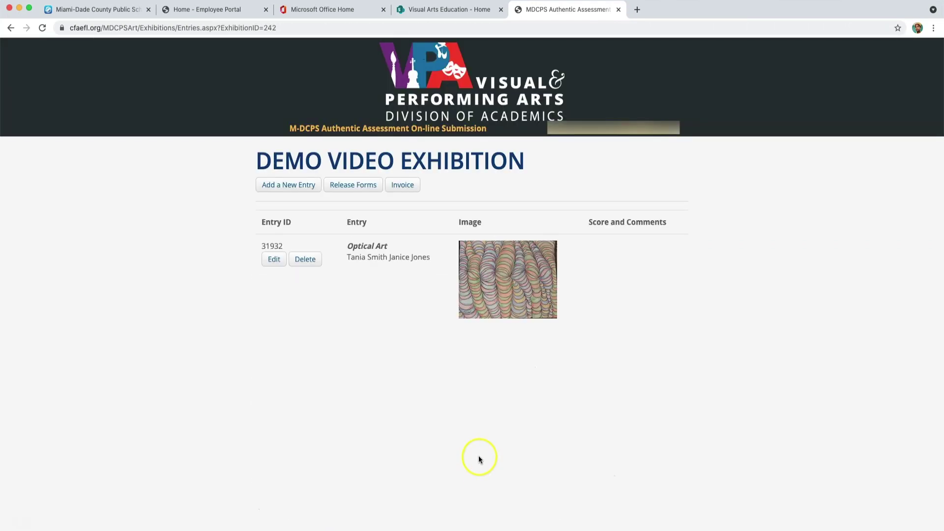
# - Open Release Forms and point out Email Electronic Release Forms To All and each student's Re-Send
pyautogui.click(357, 186)
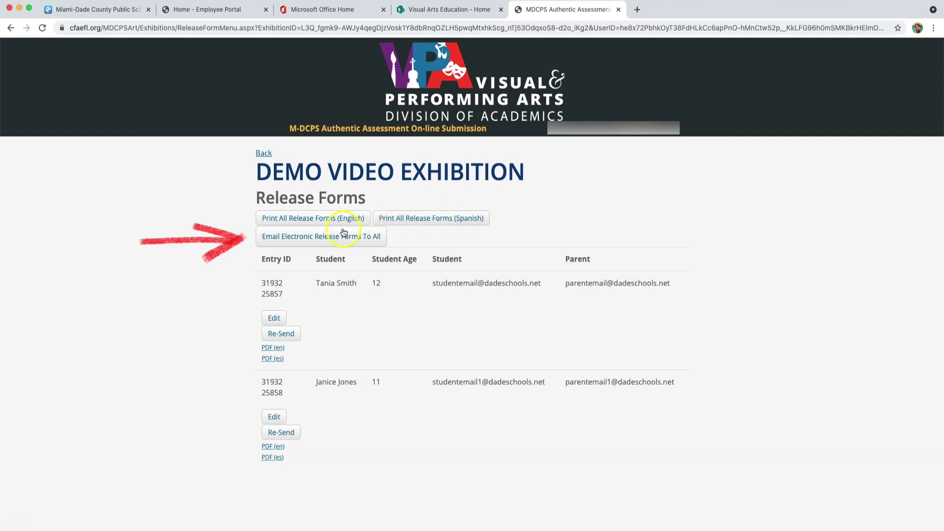
pyautogui.click(316, 245)
pyautogui.click(284, 335)
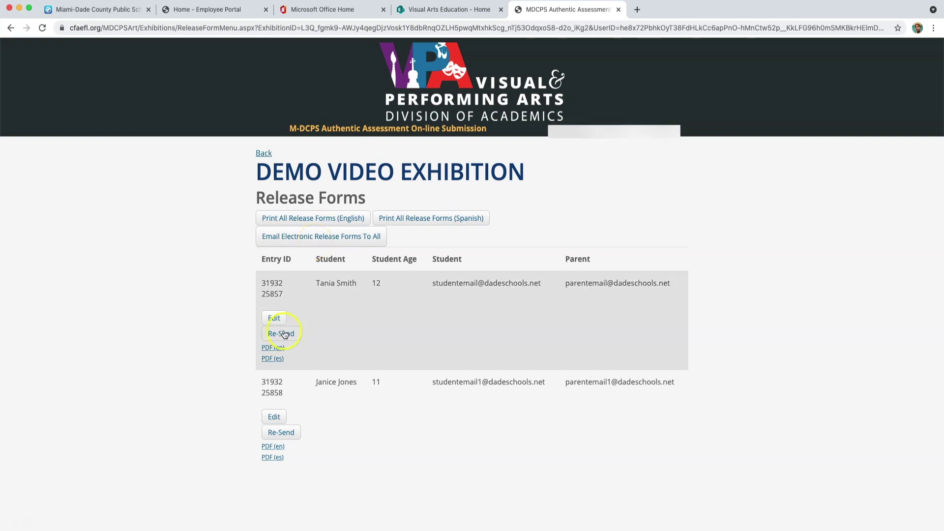
pyautogui.click(287, 441)
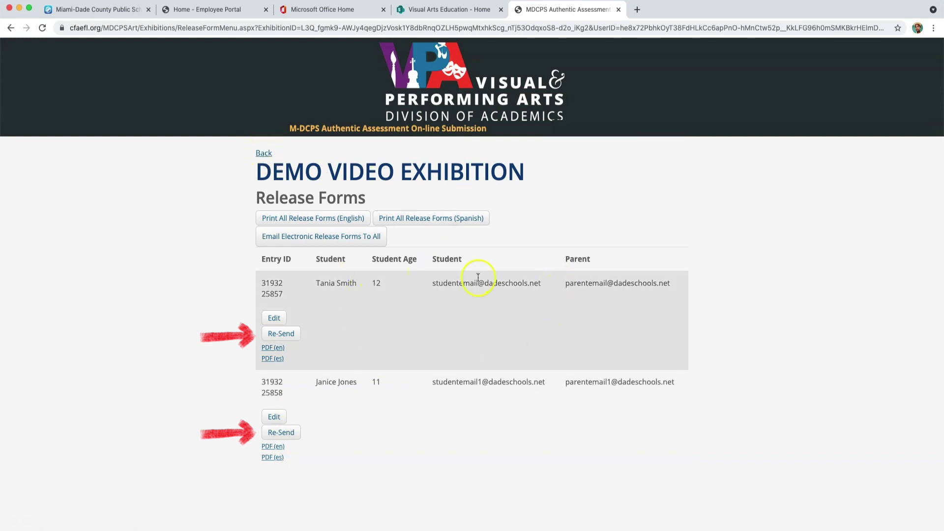
# - Reopen the Optical Art entry, tick the disclaimer agreement, and save it
pyautogui.click(274, 318)
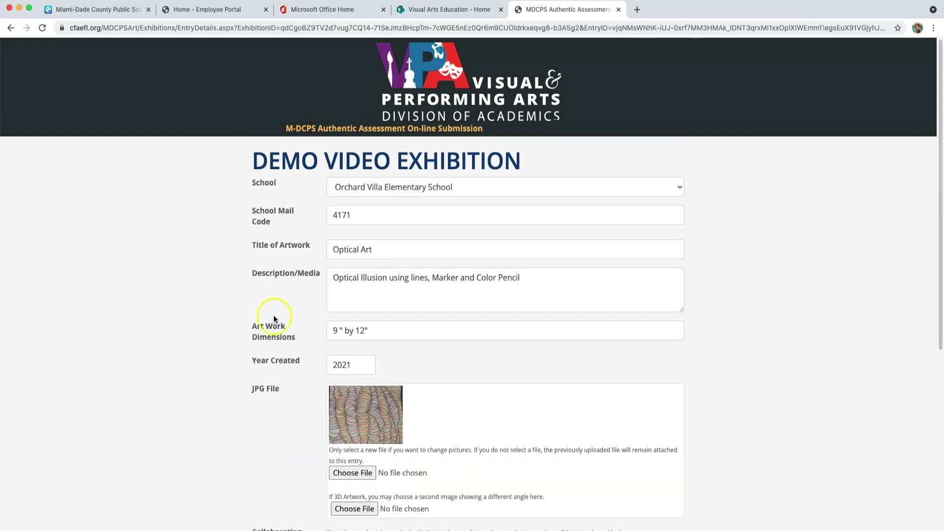
pyautogui.scroll(-6, 367, 291)
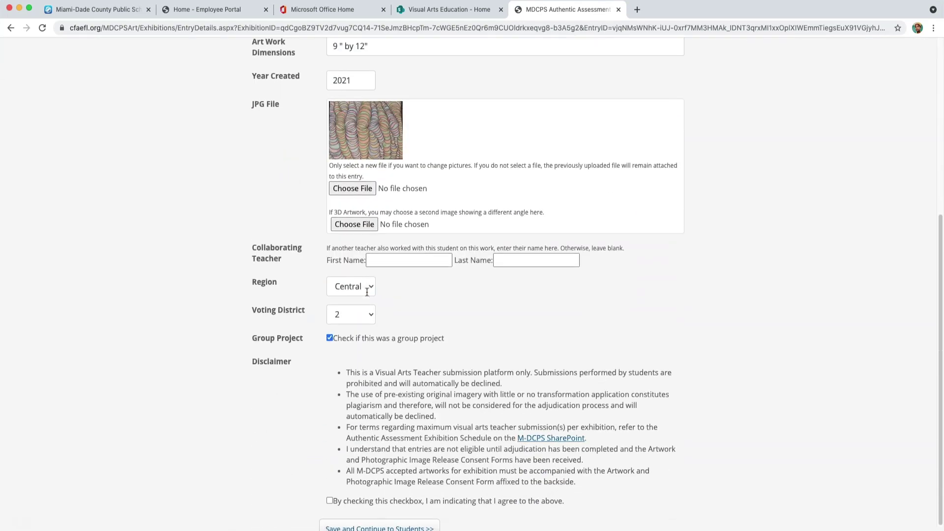
pyautogui.scroll(-1, 366, 292)
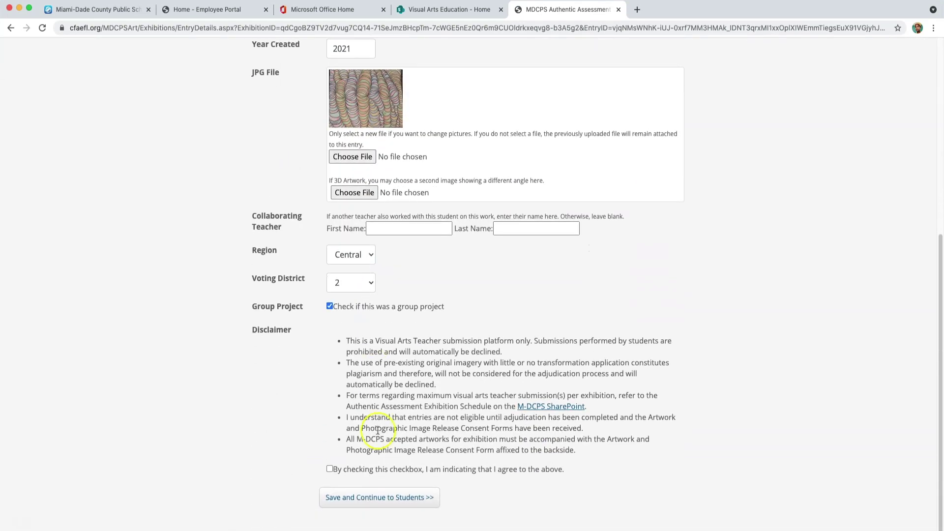
pyautogui.click(340, 468)
pyautogui.click(394, 497)
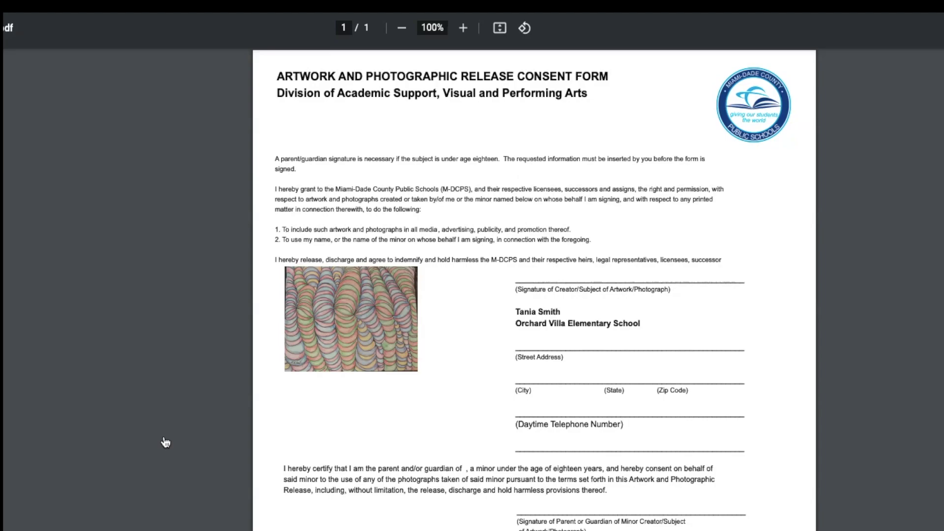
pyautogui.scroll(-2, 175, 427)
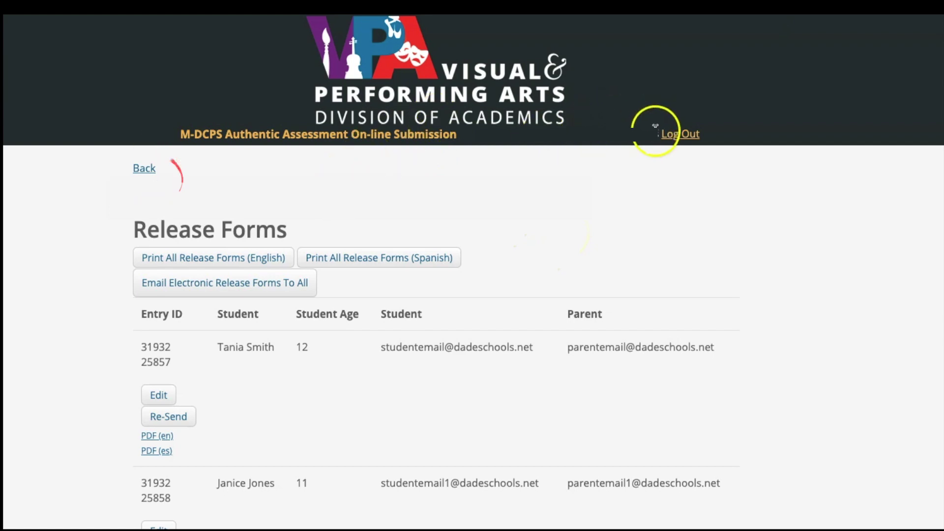
# - Log out from the top-right header
pyautogui.click(671, 136)
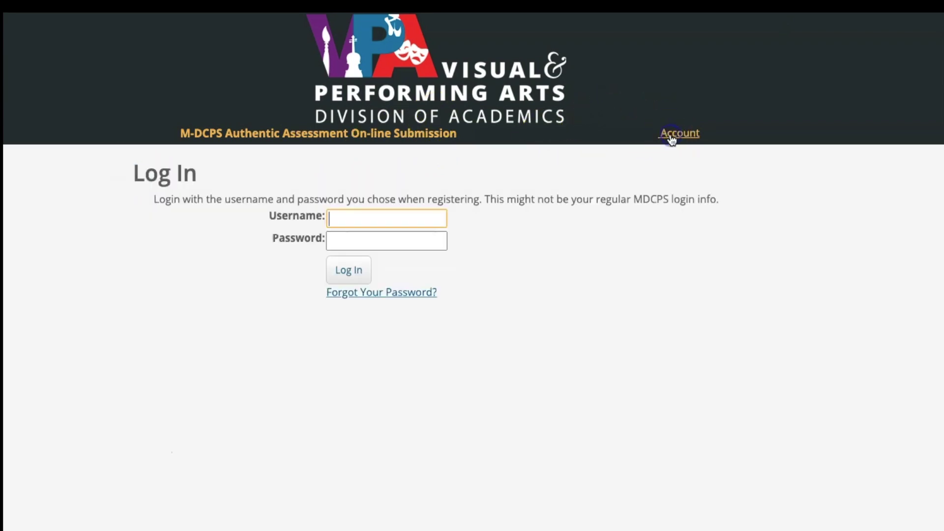